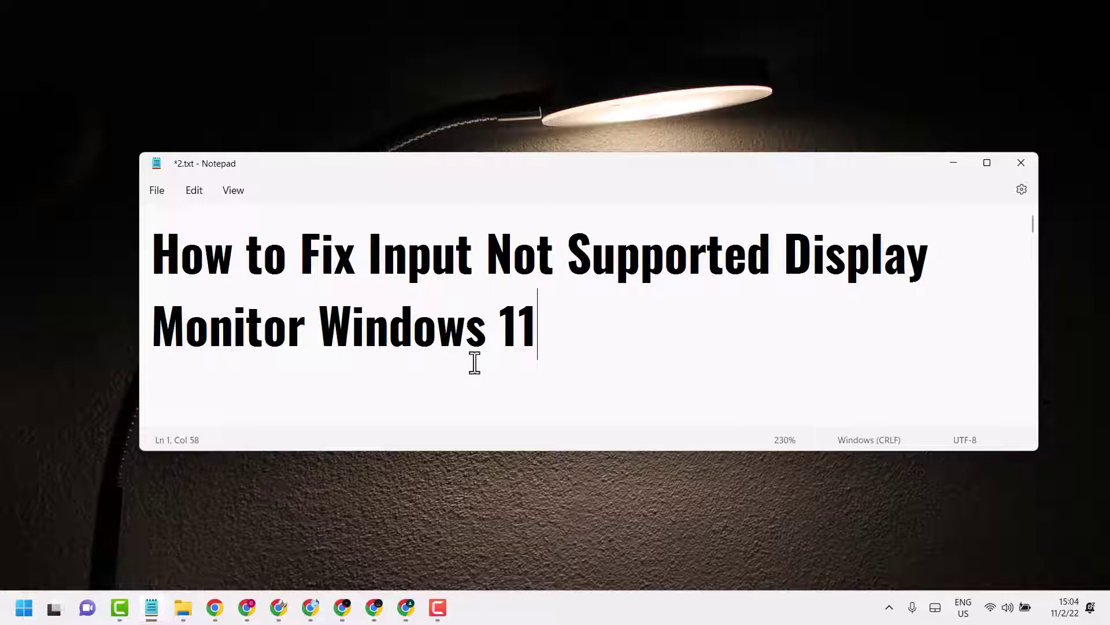
# - Minimize the note and launch Settings from the Start menu
pyautogui.click(952, 163)
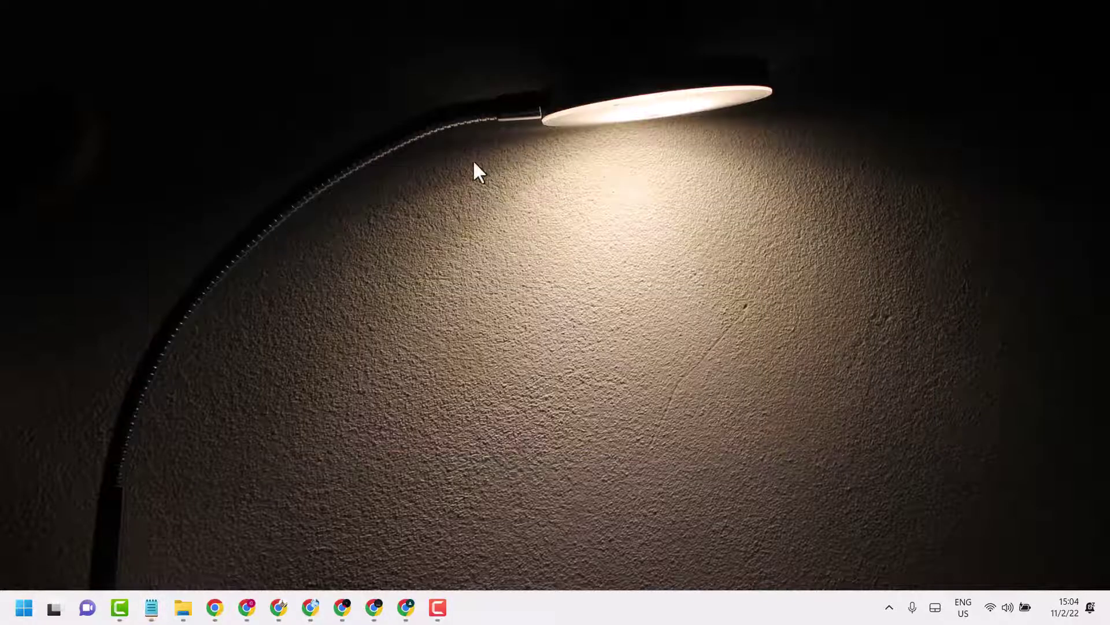
pyautogui.click(24, 608)
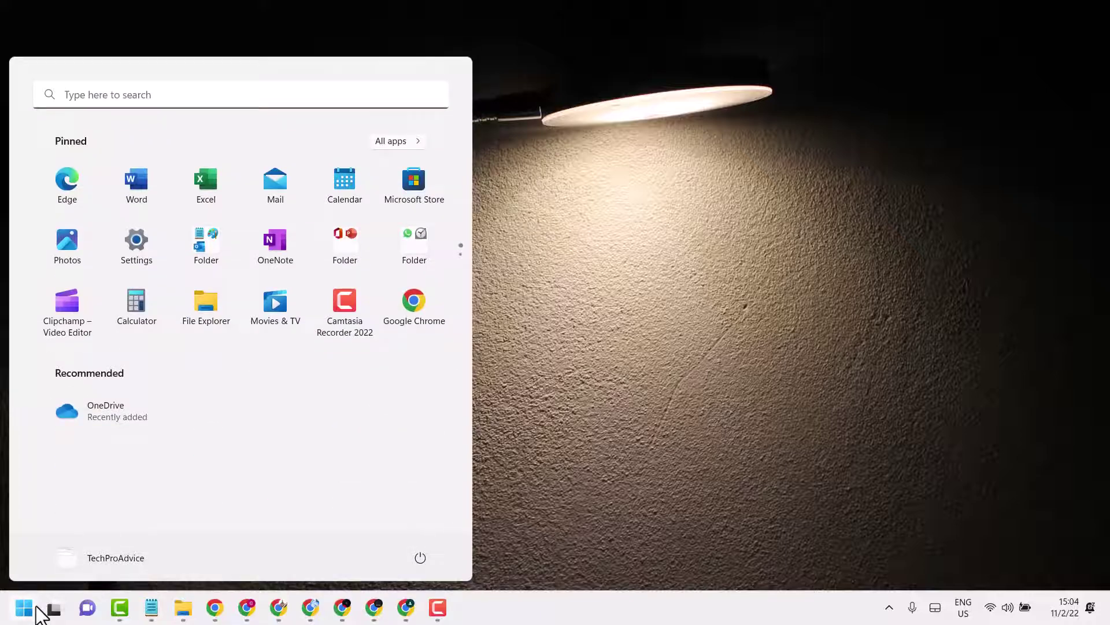
pyautogui.click(134, 252)
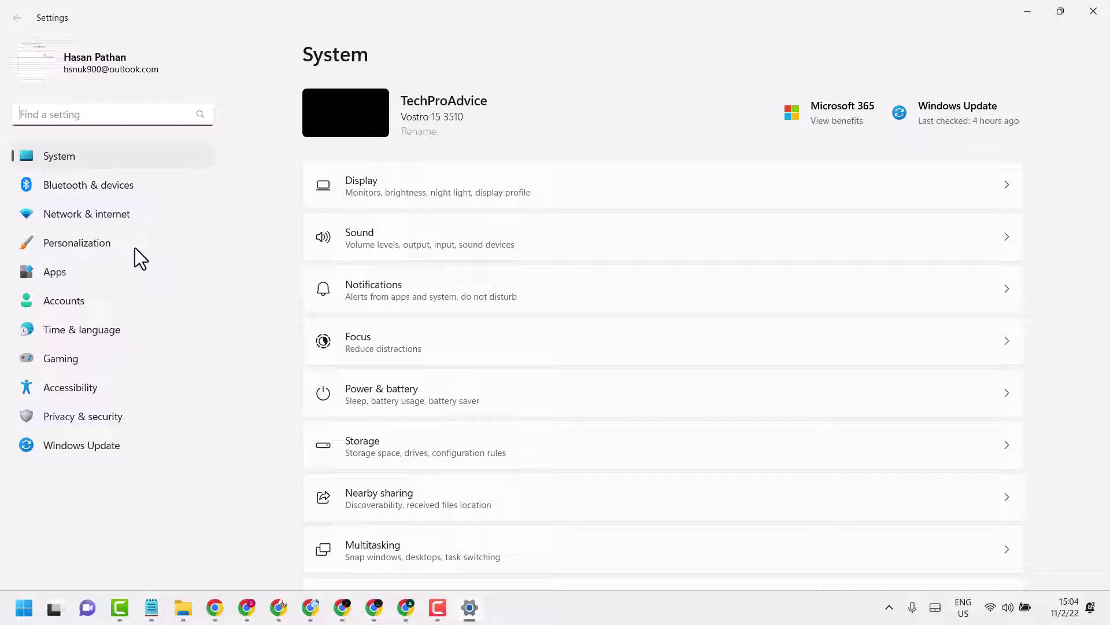
# - On the Display page, switch the screen resolution to 1680 × 1050
pyautogui.click(400, 195)
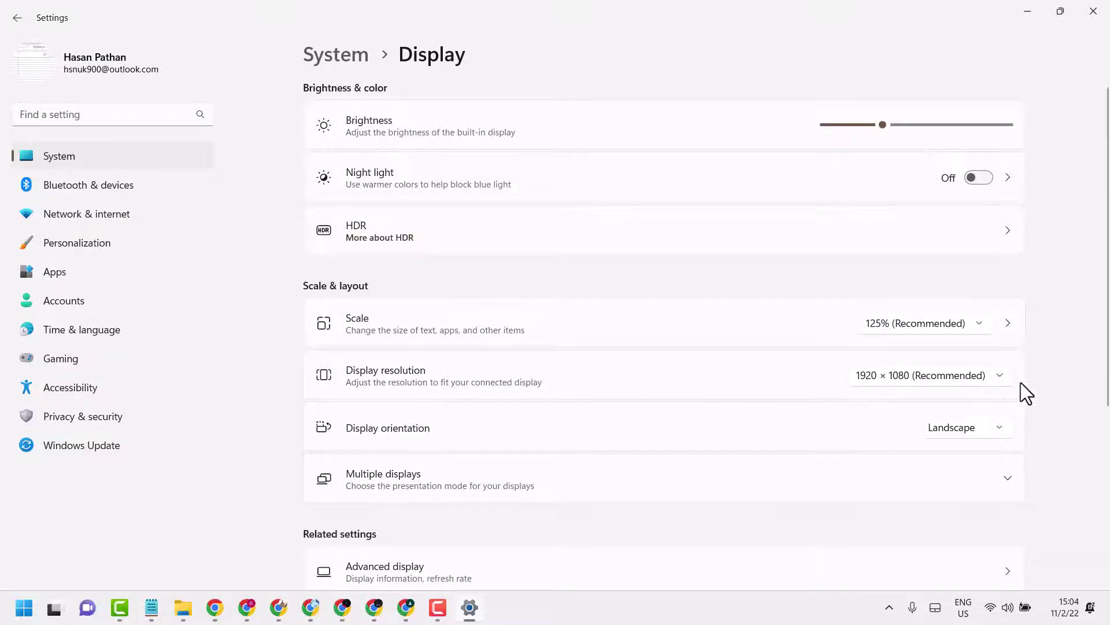
pyautogui.click(993, 376)
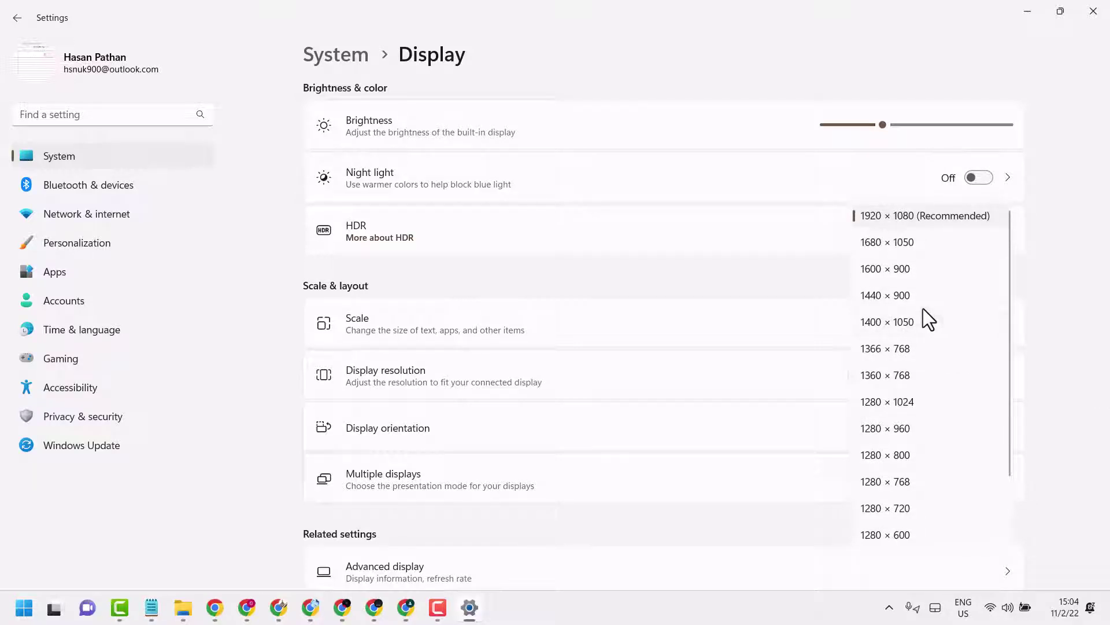
pyautogui.scroll(-2, 923, 308)
pyautogui.scroll(-1, 923, 308)
pyautogui.scroll(3, 923, 308)
pyautogui.click(889, 245)
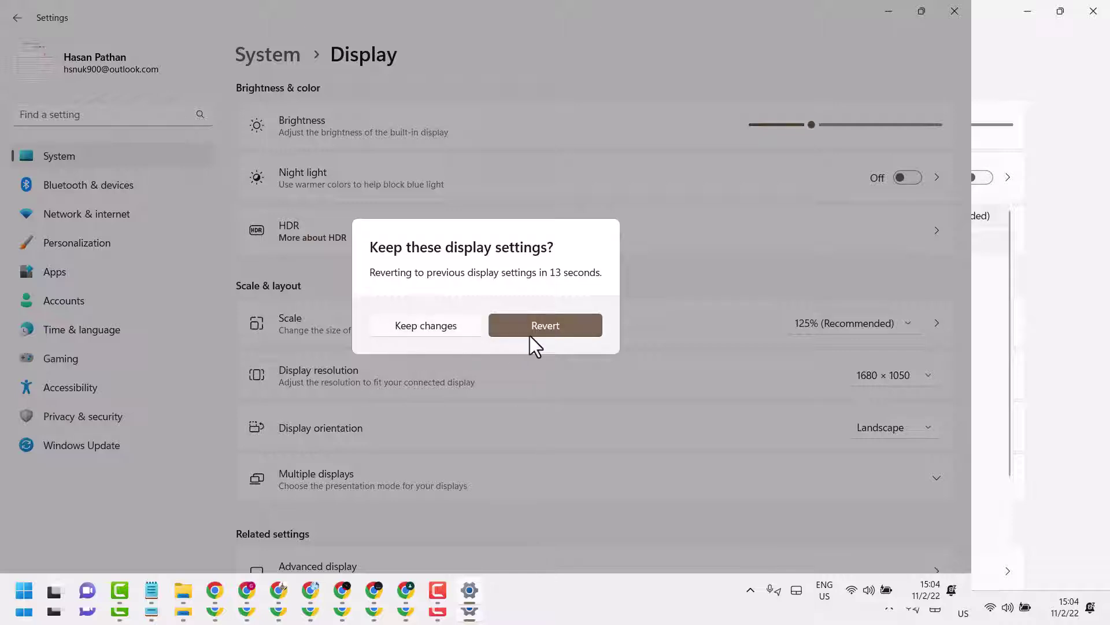
pyautogui.click(534, 333)
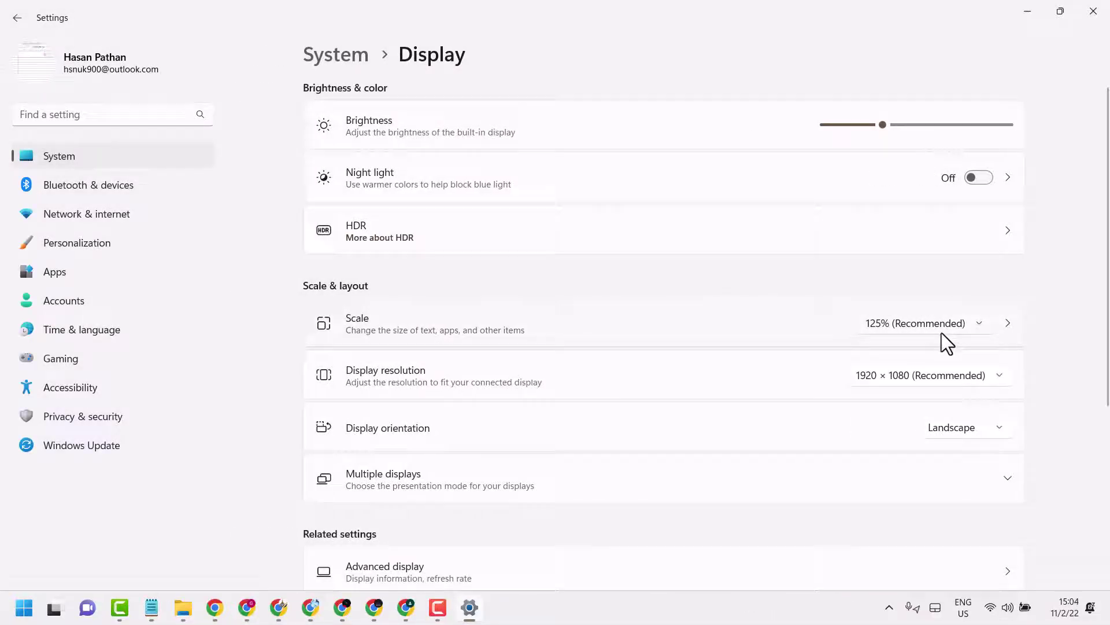
pyautogui.click(922, 374)
pyautogui.scroll(-1, 902, 433)
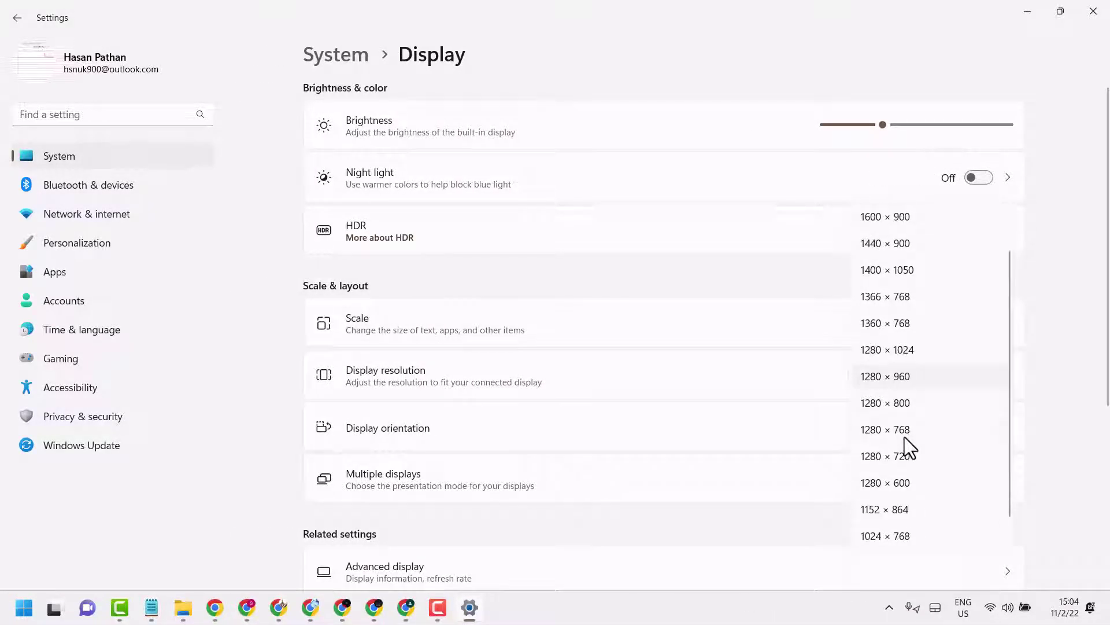
pyautogui.click(892, 453)
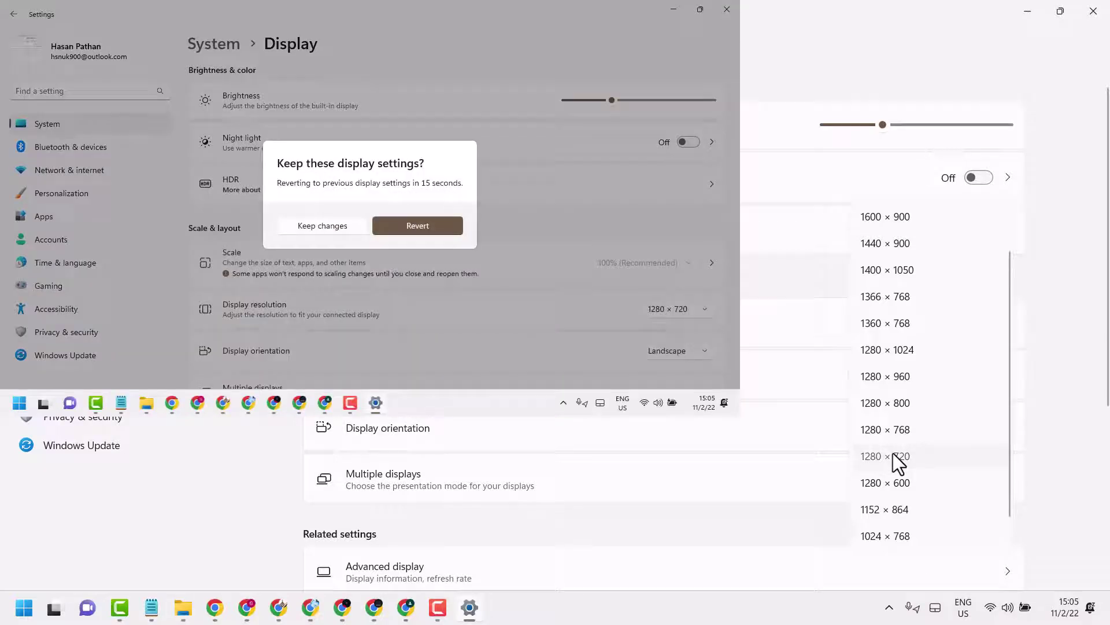
pyautogui.click(419, 224)
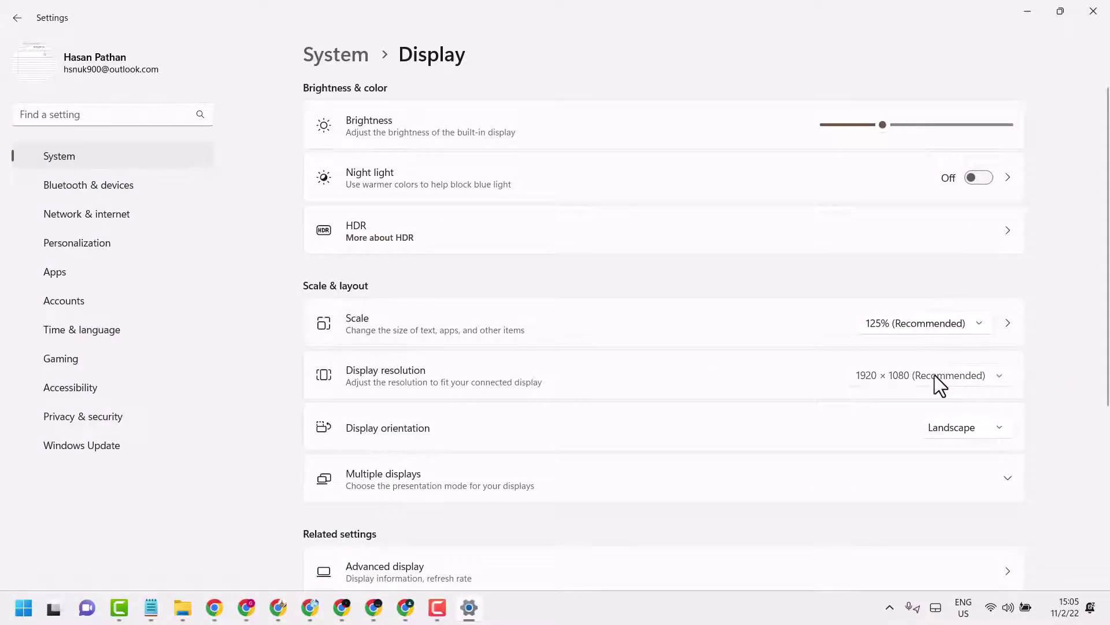
pyautogui.click(923, 375)
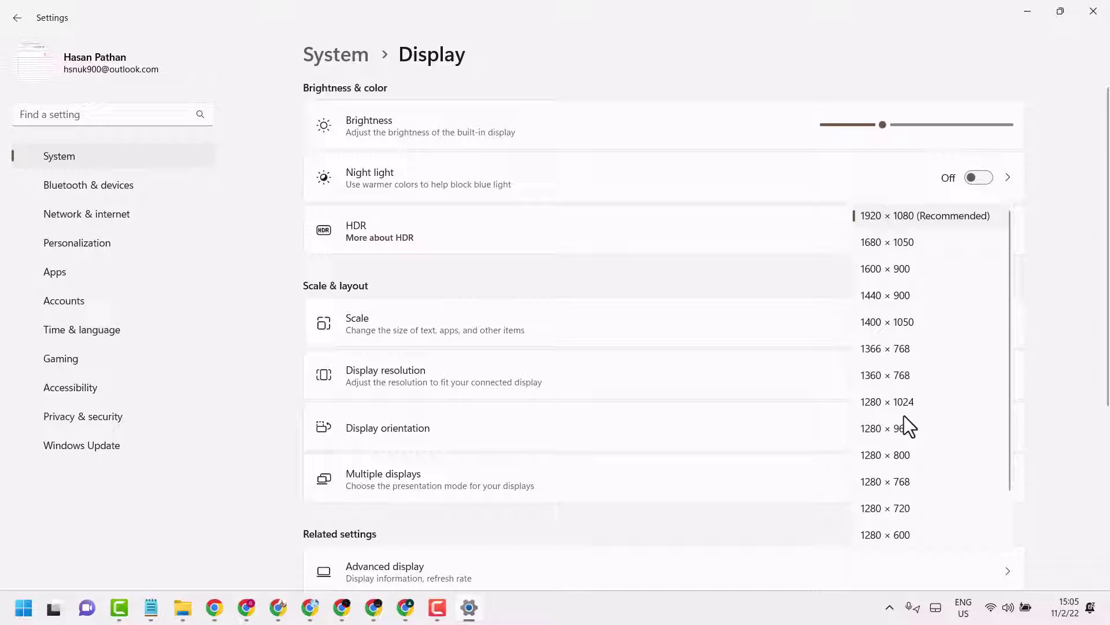
pyautogui.scroll(-1, 898, 490)
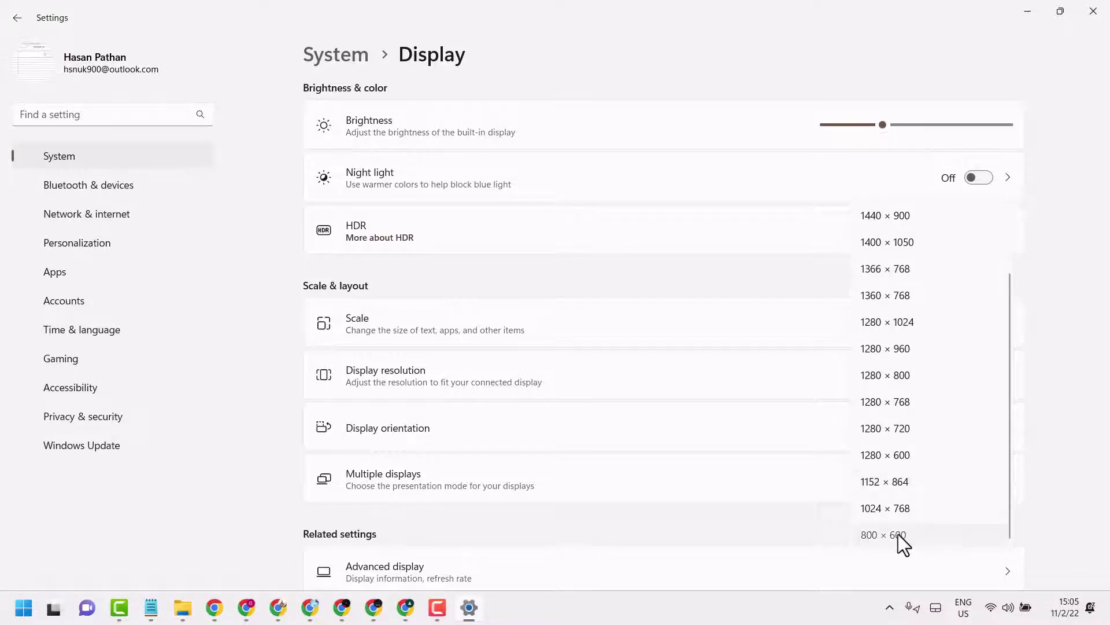
pyautogui.click(898, 535)
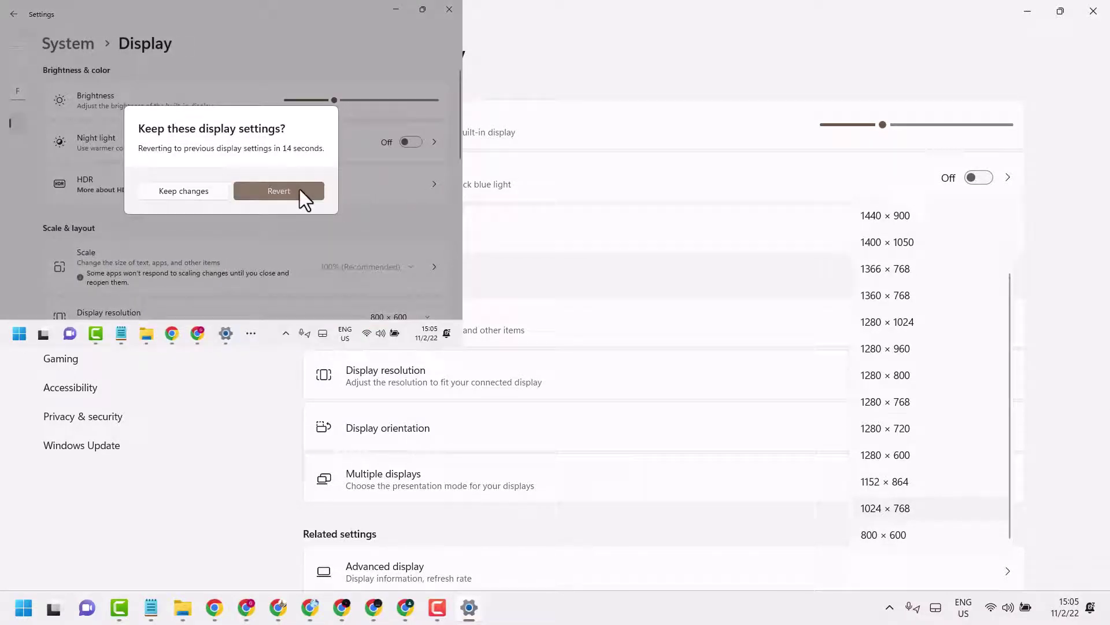
pyautogui.click(299, 189)
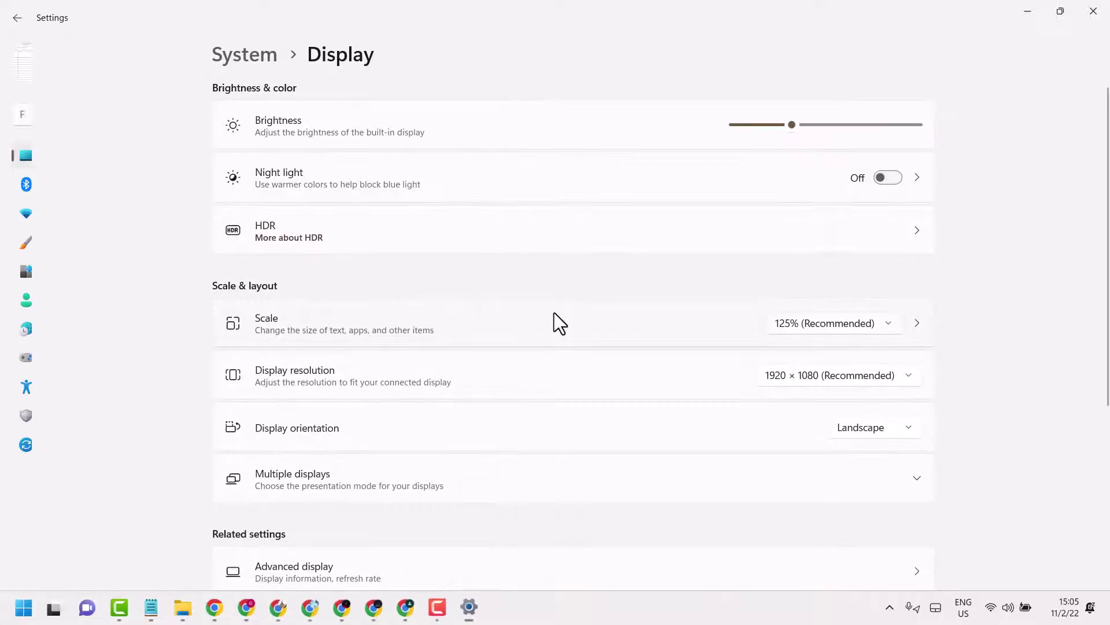
pyautogui.scroll(-2, 555, 520)
# - Expand the Multiple displays section and search for another display to connect
pyautogui.click(543, 351)
pyautogui.scroll(1, 459, 290)
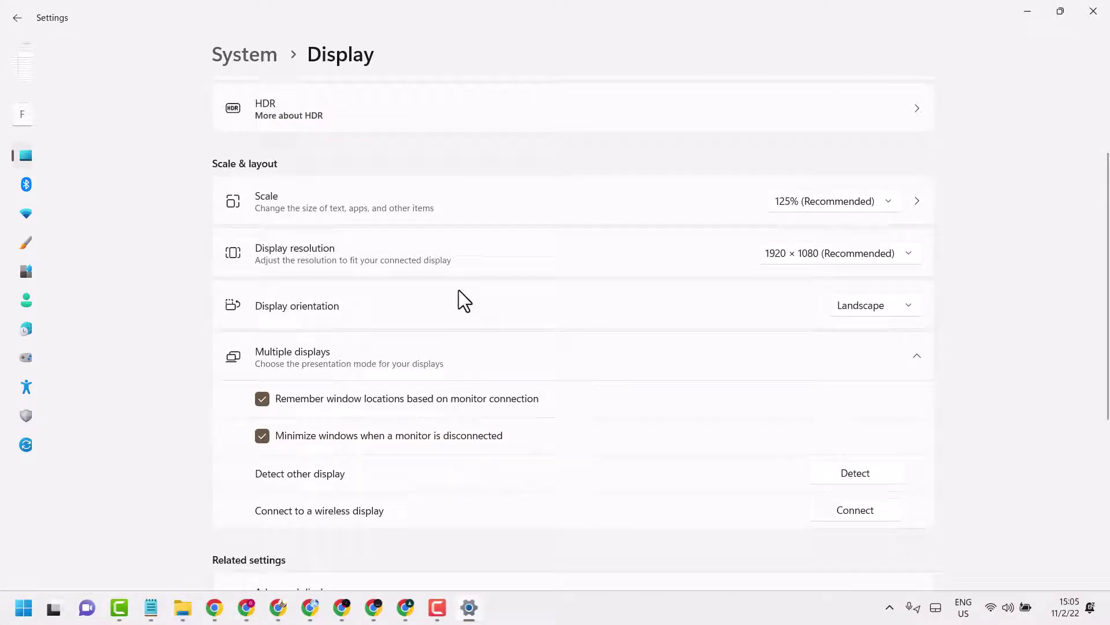
pyautogui.scroll(1, 451, 319)
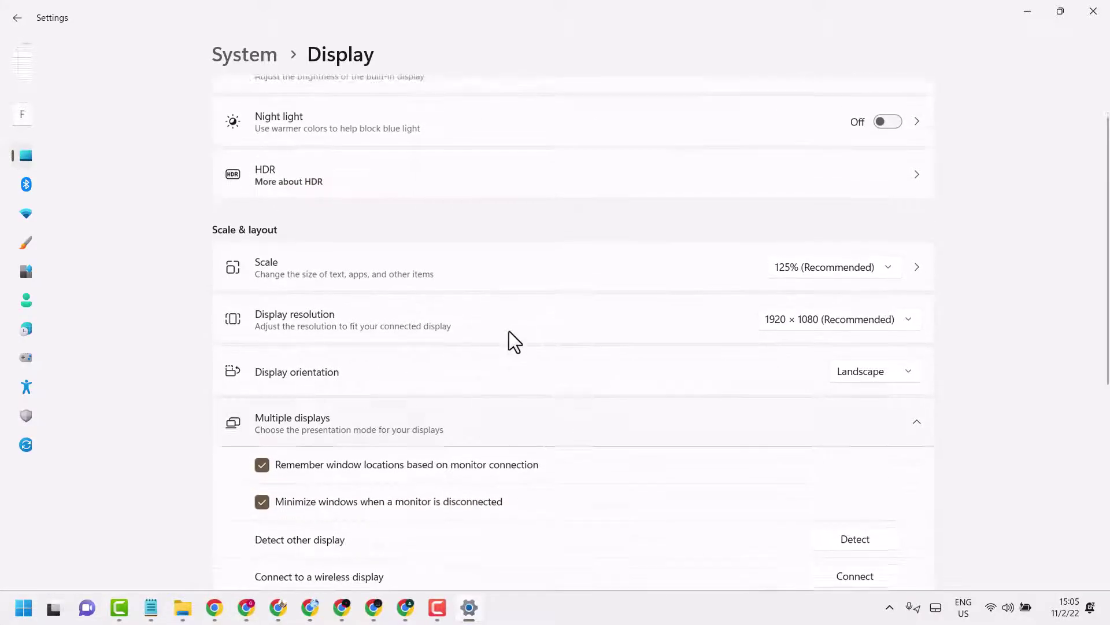
pyautogui.click(678, 437)
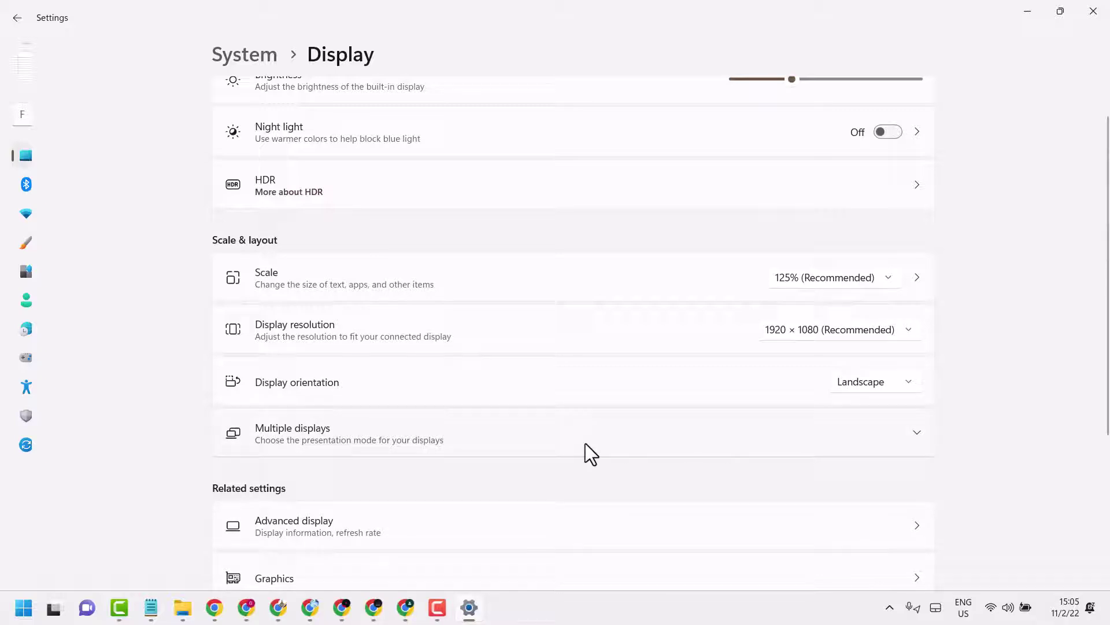
pyautogui.click(916, 433)
pyautogui.scroll(-2, 782, 441)
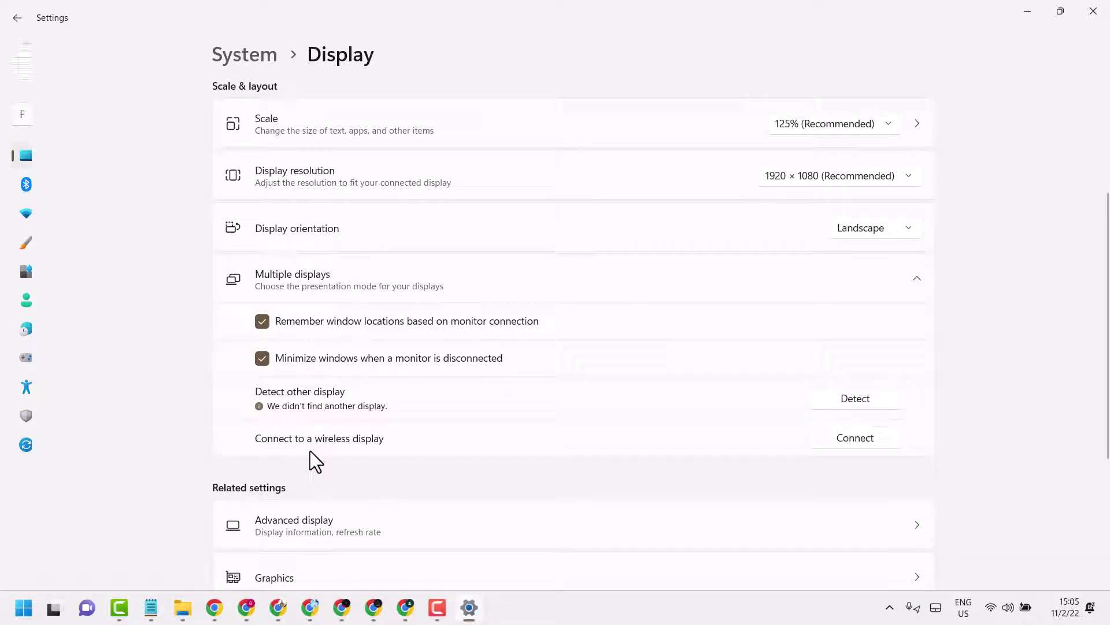
pyautogui.click(846, 447)
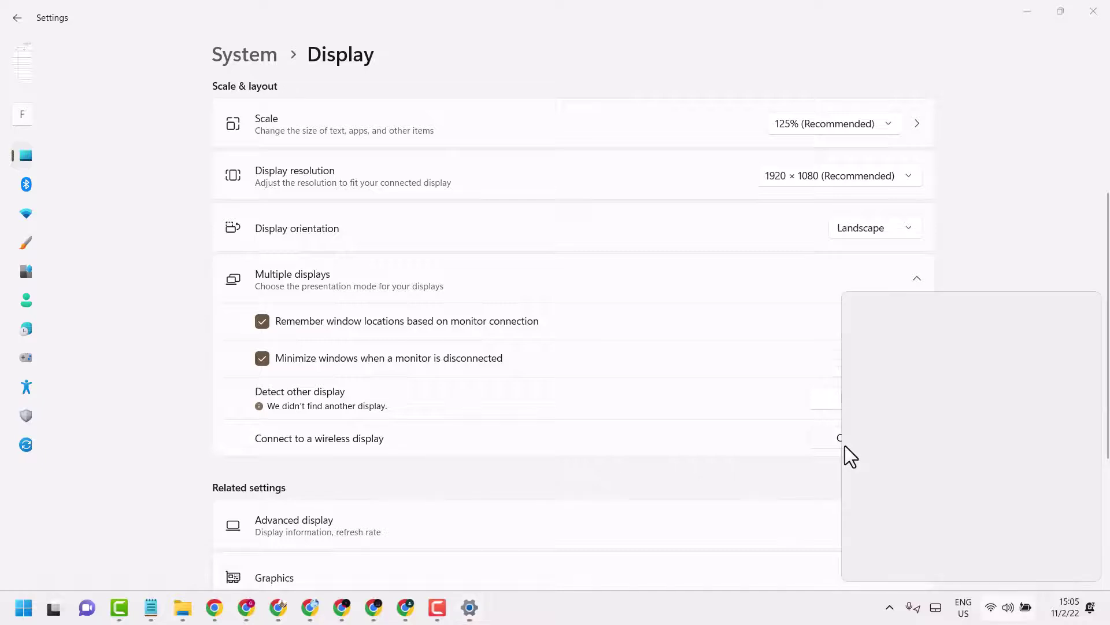